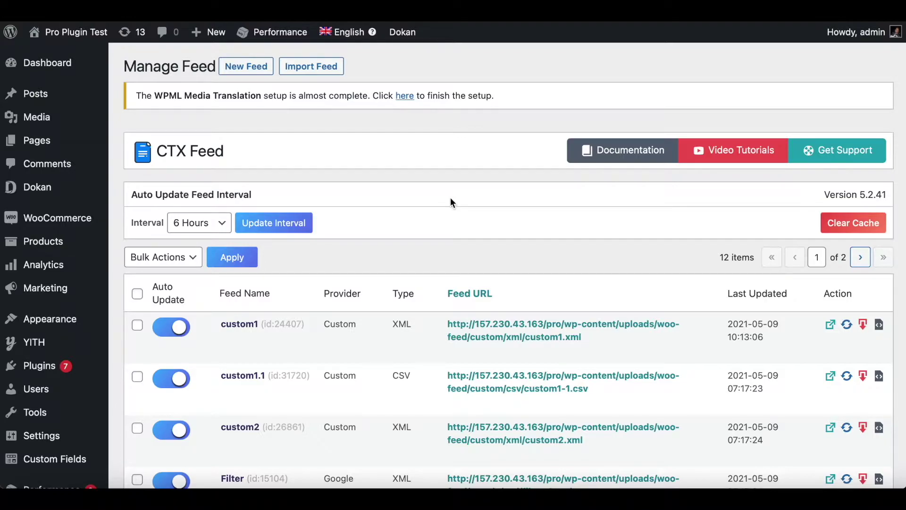
# - Open the custom1 feed's FILTER tab and scroll down to the Categories row
pyautogui.click(244, 324)
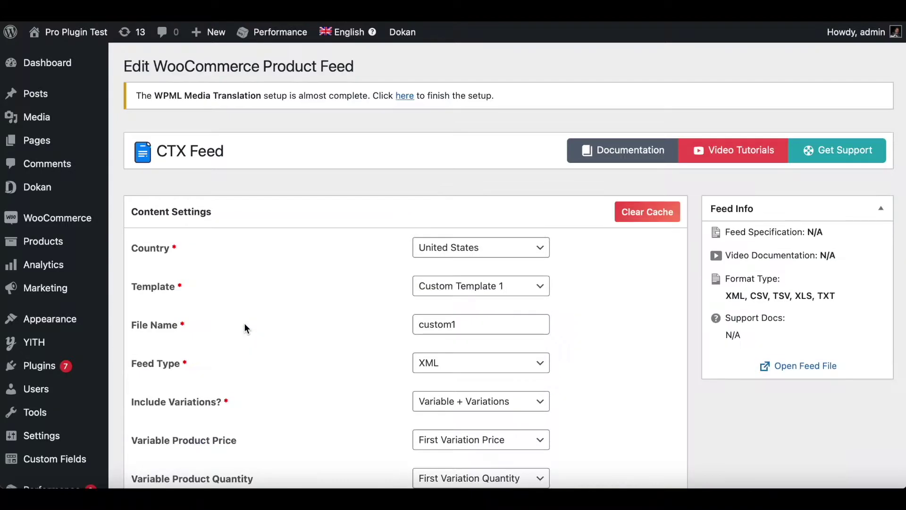
pyautogui.scroll(-5, 639, 311)
pyautogui.scroll(-5, 639, 310)
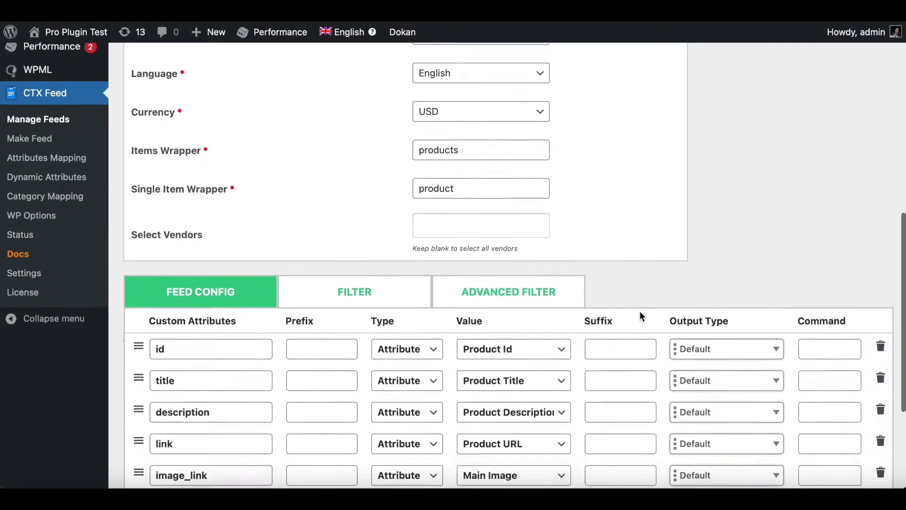
pyautogui.scroll(-2, 639, 310)
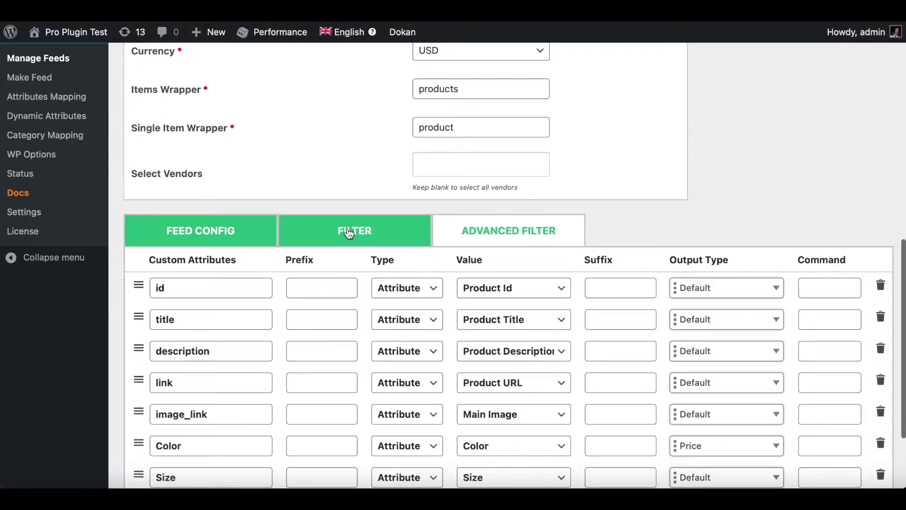
pyautogui.click(317, 230)
pyautogui.scroll(-5, 701, 304)
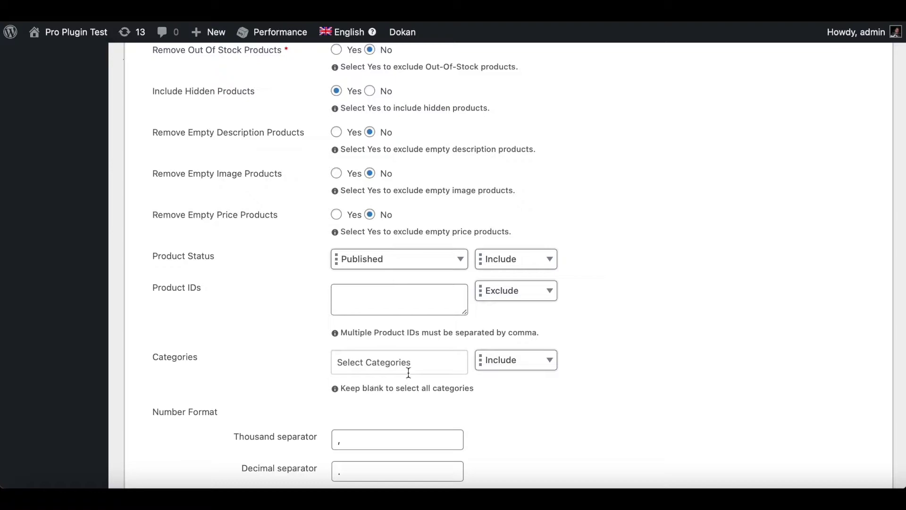
# - Choose Hoodies in the custom1 Categories filter by searching 'hoo'
pyautogui.click(530, 362)
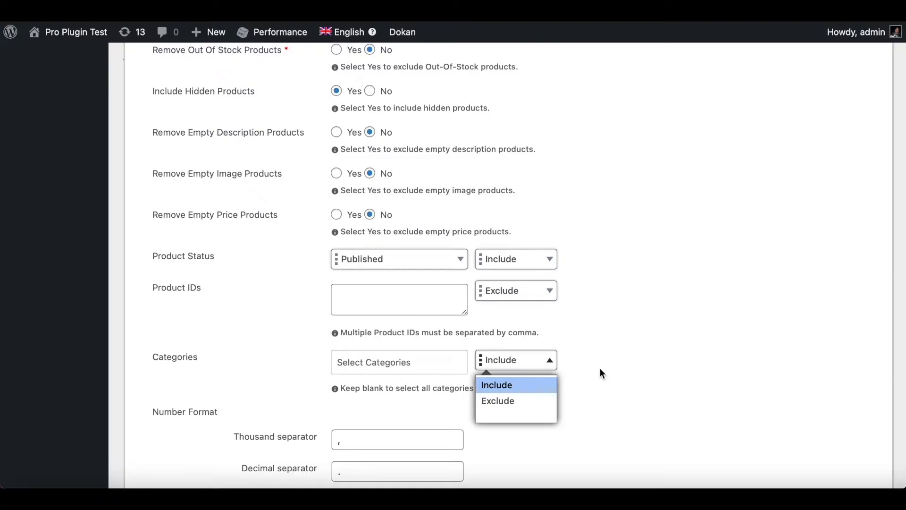
pyautogui.click(405, 364)
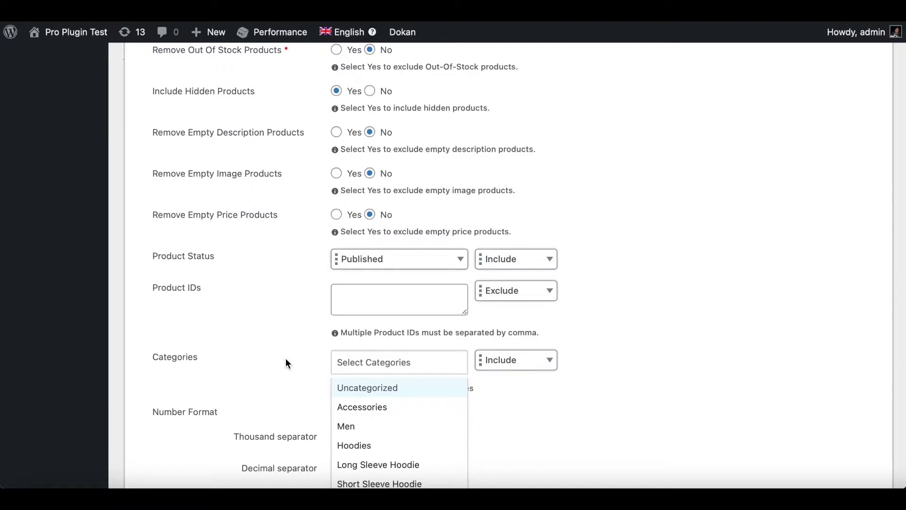
pyautogui.write('hoo')
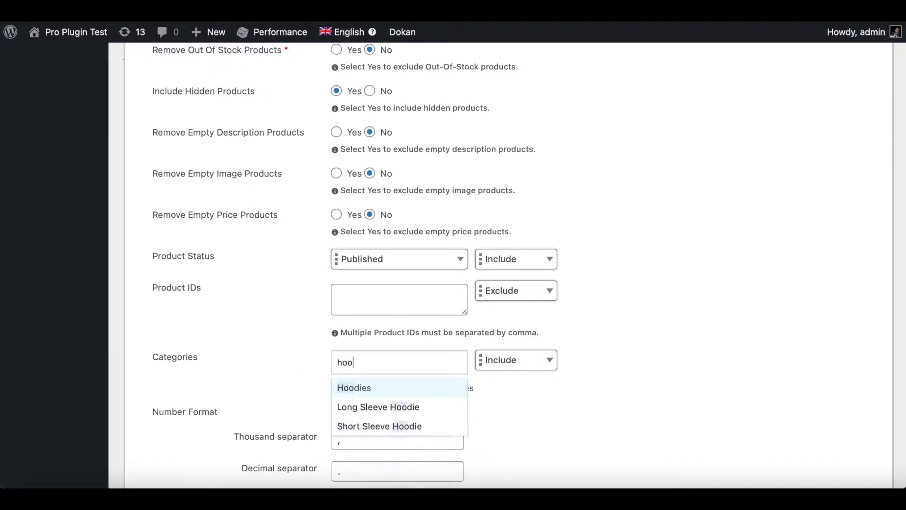
pyautogui.click(352, 398)
pyautogui.click(693, 381)
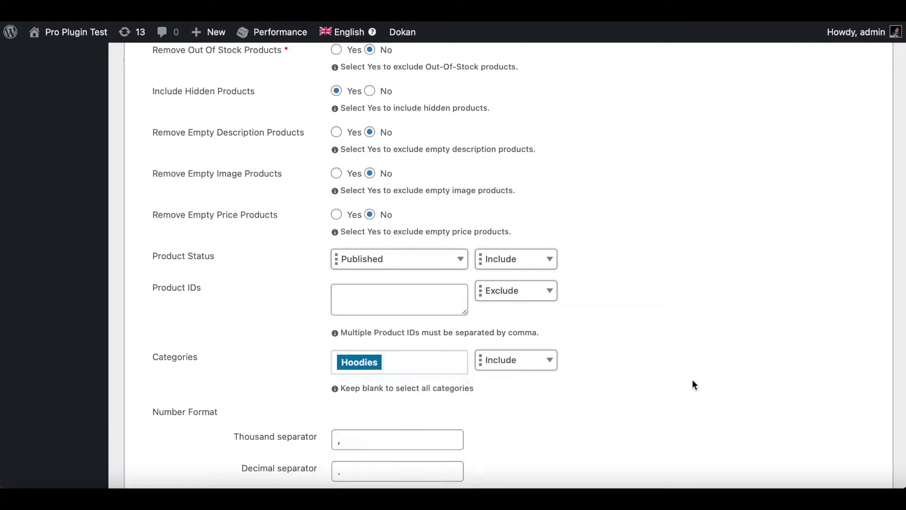
pyautogui.scroll(-7, 692, 384)
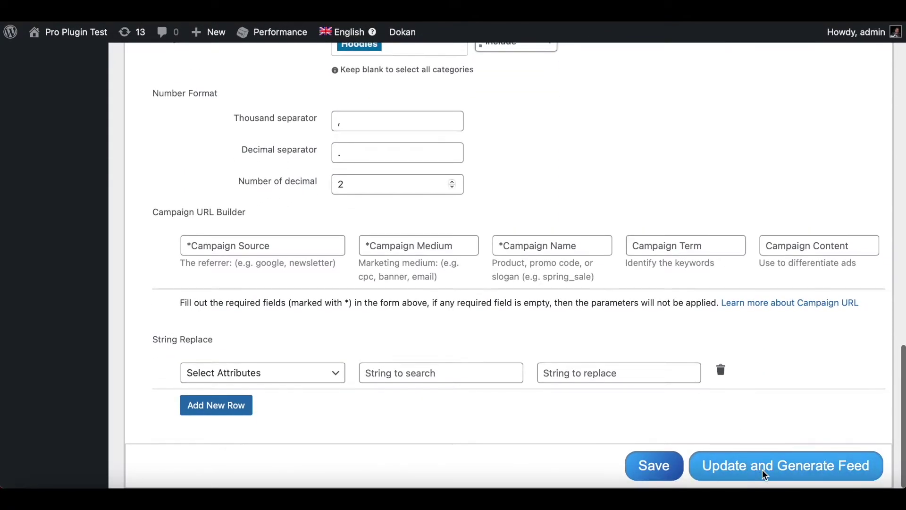
# - Regenerate custom1, open its XML and select both Winter Long and Short Sleeve hoodie titles
pyautogui.click(763, 469)
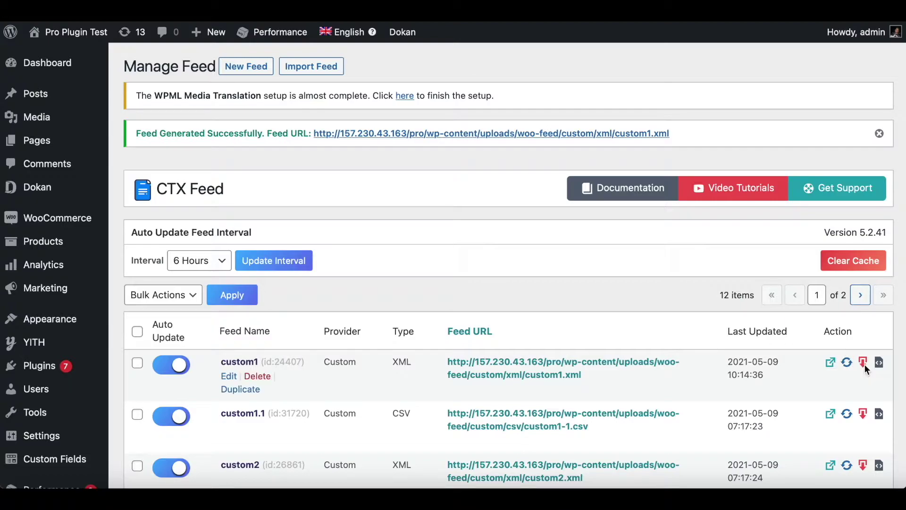
pyautogui.click(864, 363)
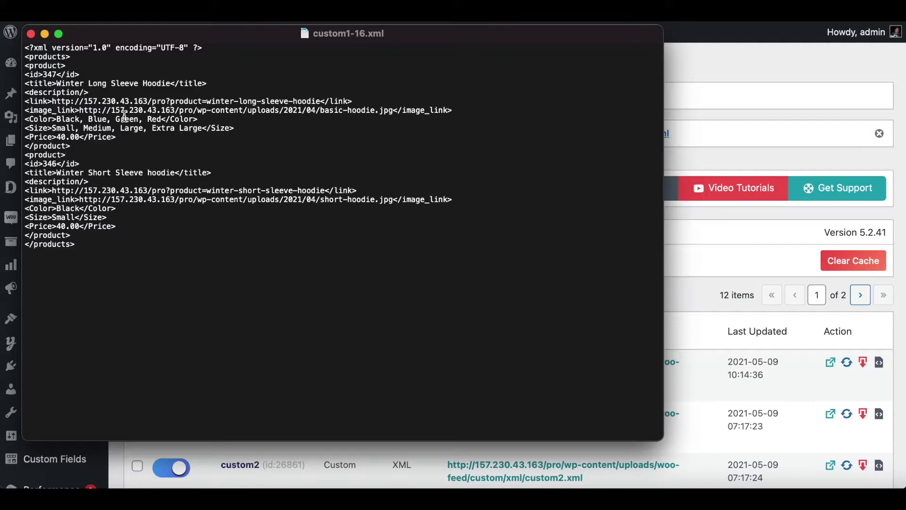
pyautogui.click(57, 83)
pyautogui.moveTo(56, 84); pyautogui.dragTo(170, 84)
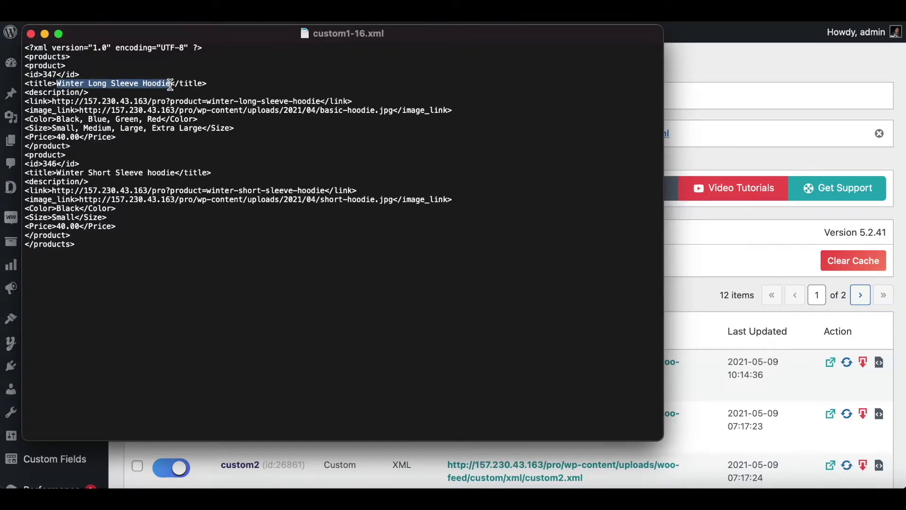
pyautogui.click(62, 173)
pyautogui.moveTo(61, 172); pyautogui.dragTo(177, 173)
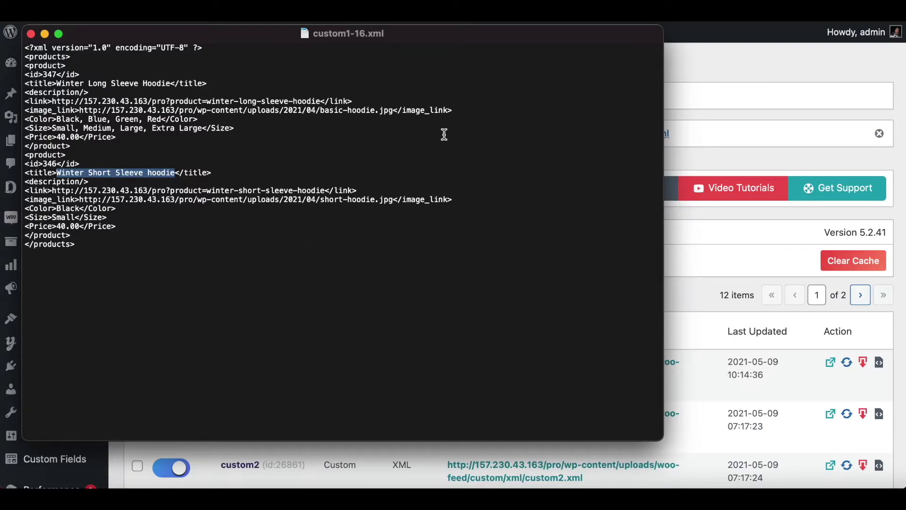
# - Close the XML file and scroll through the products' Categories column
pyautogui.click(720, 152)
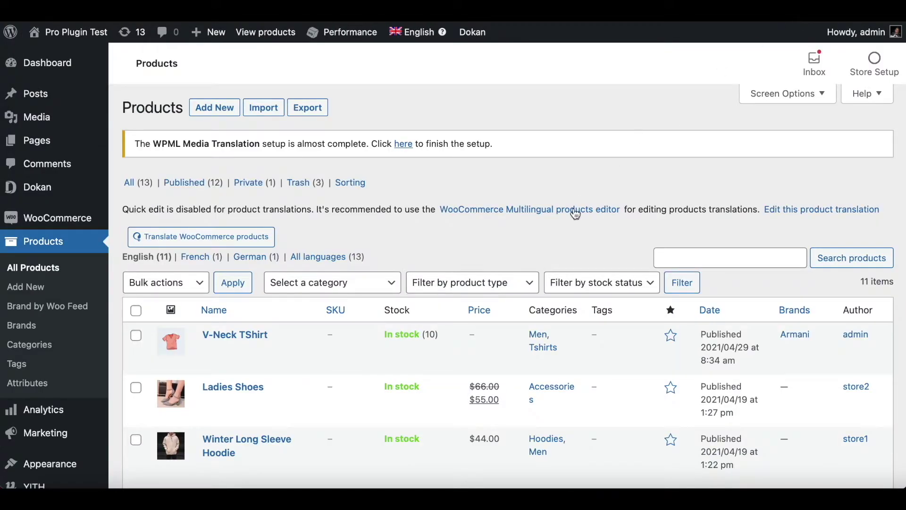
pyautogui.scroll(-3, 573, 208)
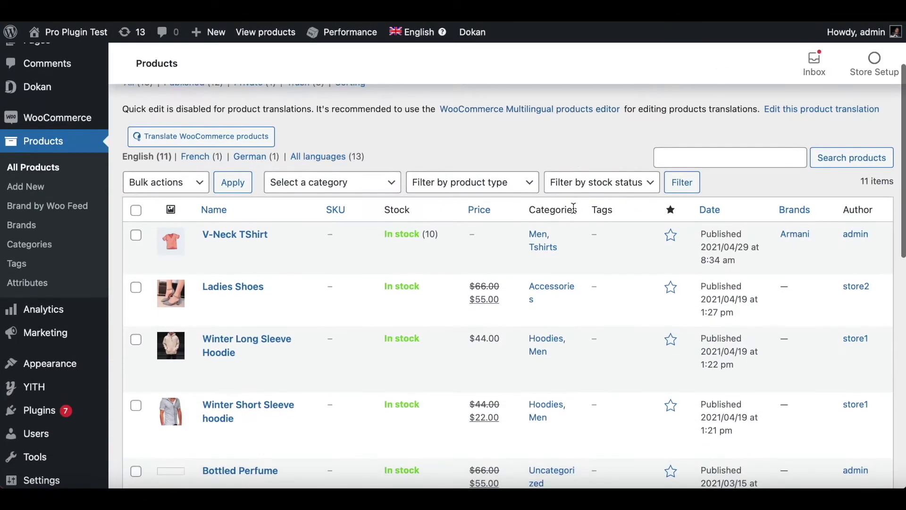
pyautogui.scroll(-2, 573, 208)
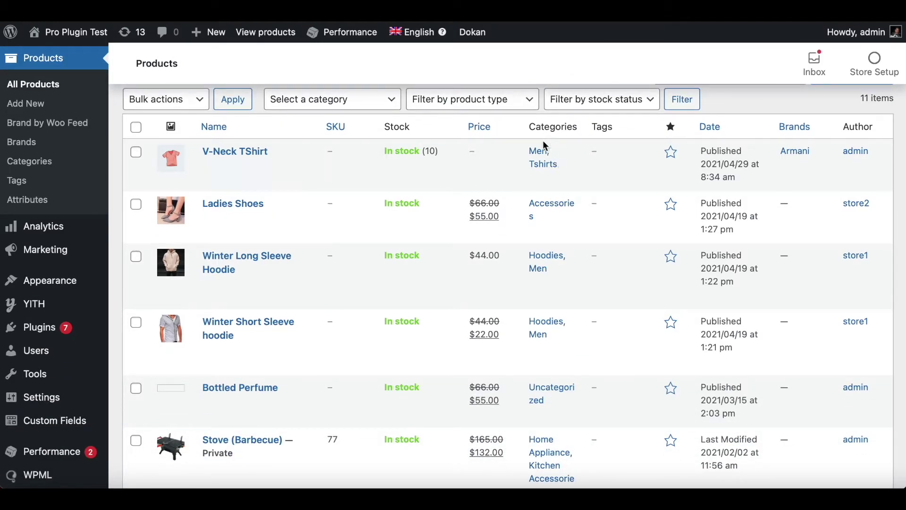
pyautogui.moveTo(246, 346)
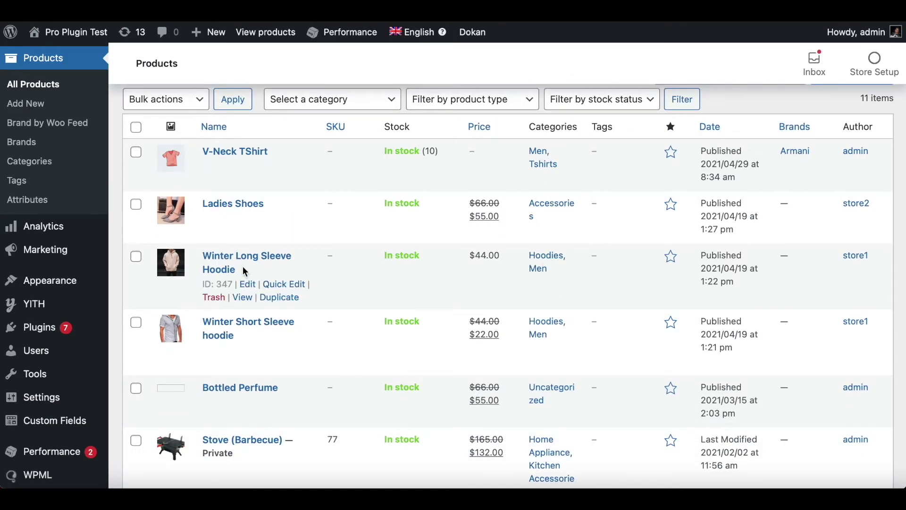
pyautogui.scroll(-2, 415, 302)
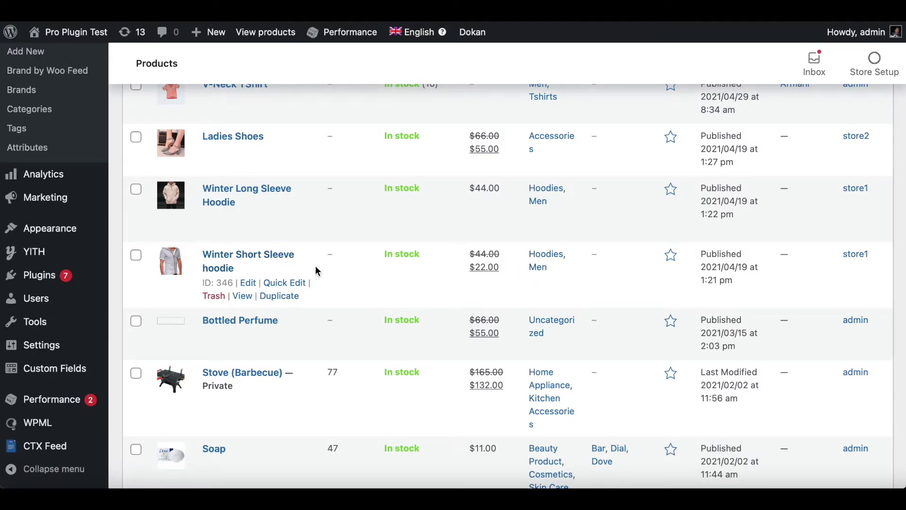
pyautogui.scroll(-3, 438, 285)
pyautogui.scroll(-2, 438, 285)
pyautogui.scroll(5, 539, 225)
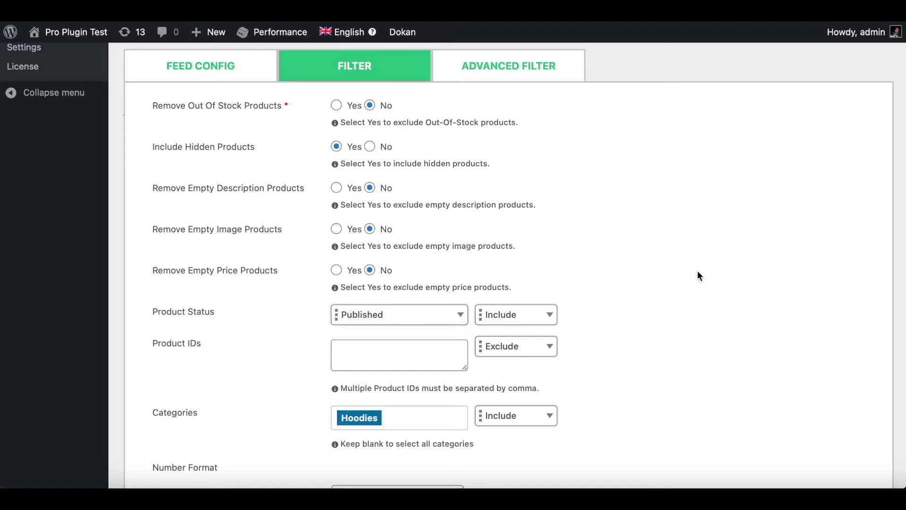
# - Select Accessories beside Hoodies in the Categories field, then Update and Generate Feed
pyautogui.click(416, 417)
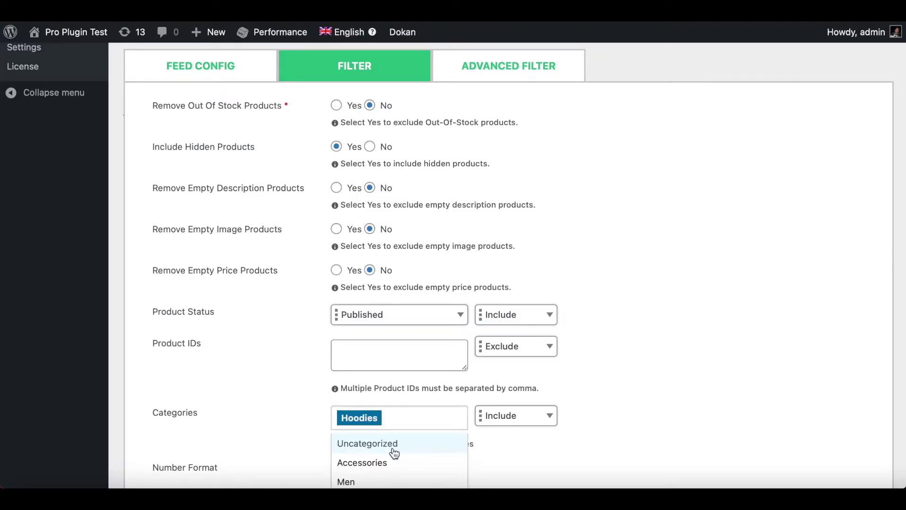
pyautogui.click(384, 463)
pyautogui.click(673, 309)
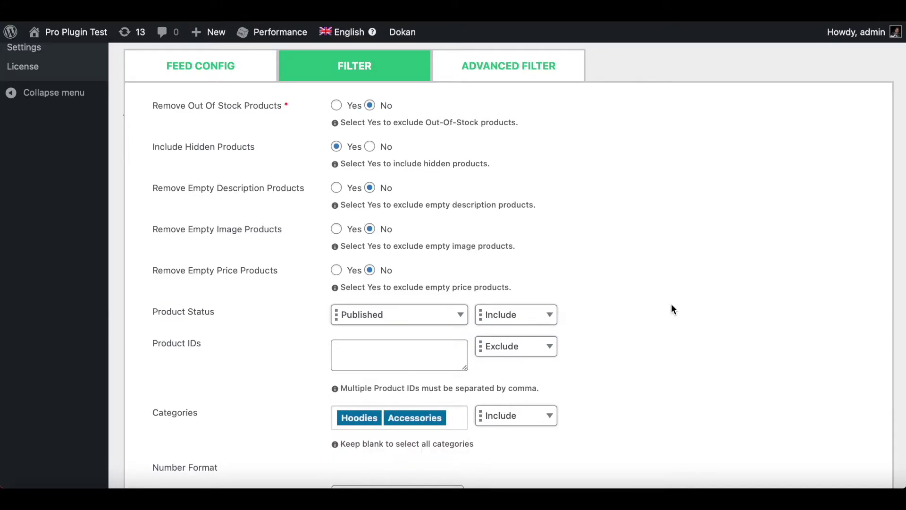
pyautogui.scroll(-3, 673, 310)
pyautogui.scroll(-5, 673, 309)
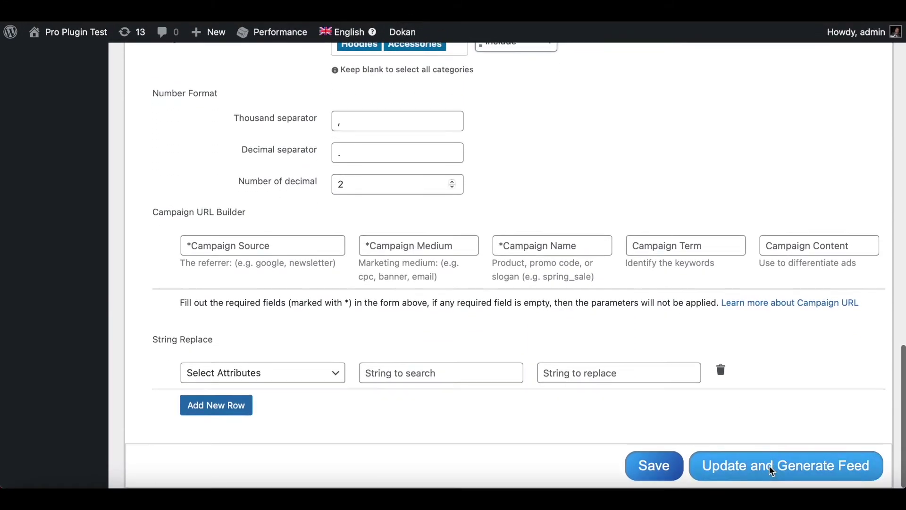
pyautogui.click(769, 470)
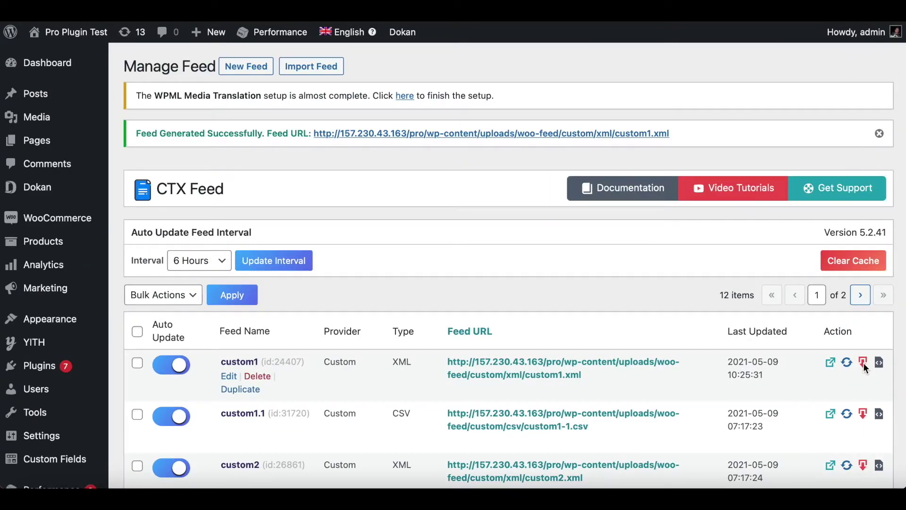
# - Open custom1-19.xml and highlight the Hoodies line plus the Caps and Belt Accessories lines
pyautogui.click(863, 363)
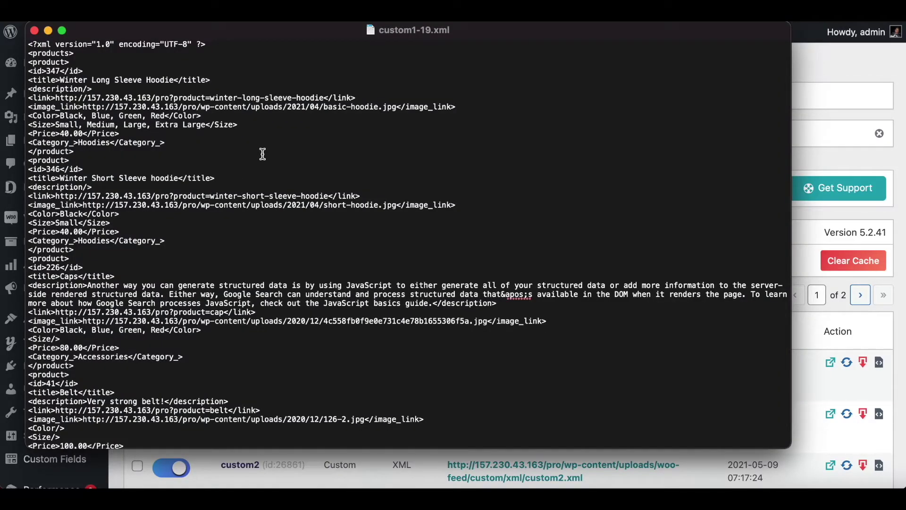
pyautogui.moveTo(78, 143); pyautogui.dragTo(109, 147)
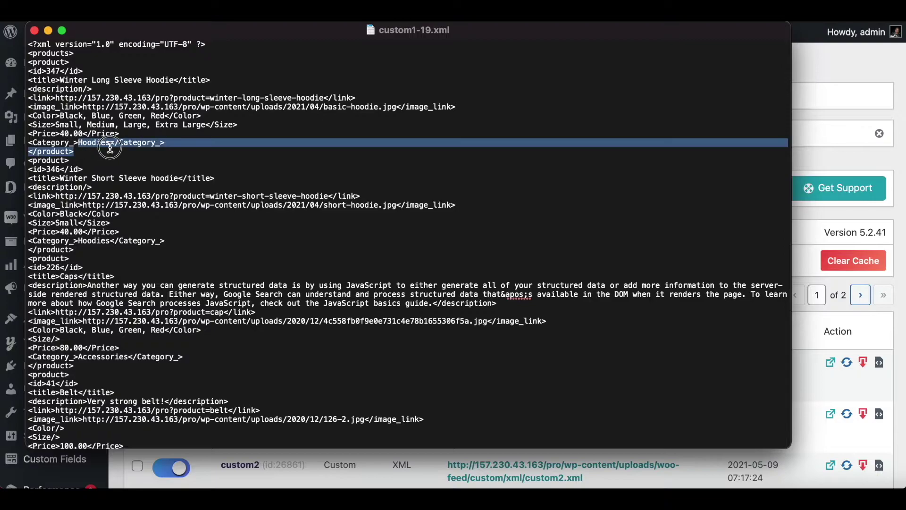
pyautogui.scroll(-3, 114, 288)
pyautogui.click(78, 329)
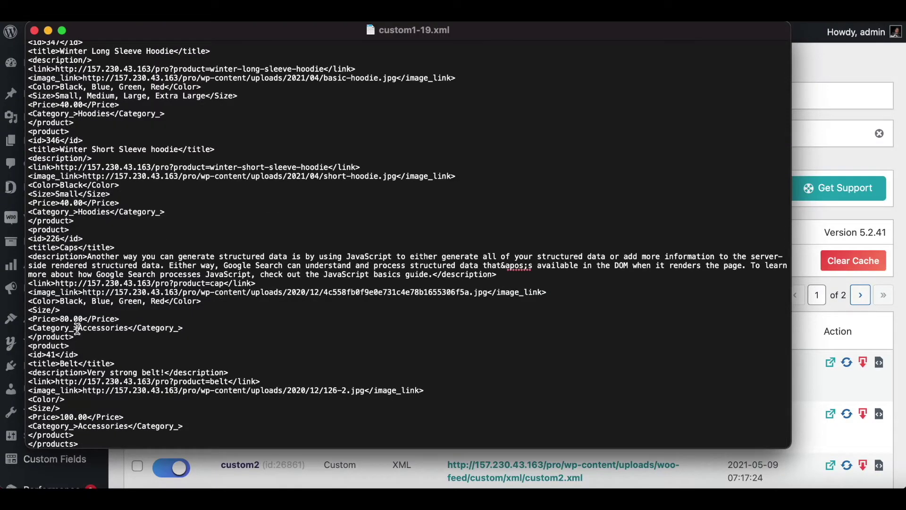
pyautogui.moveTo(78, 328); pyautogui.dragTo(124, 330)
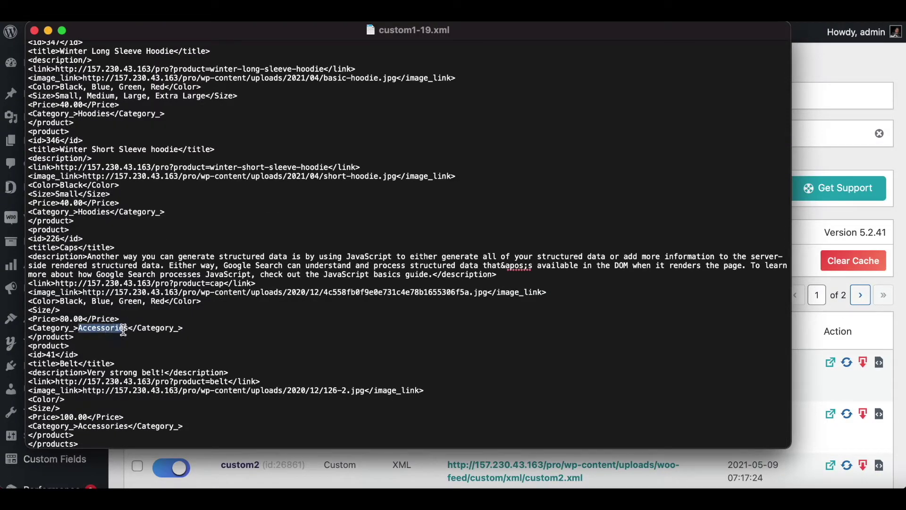
pyautogui.moveTo(78, 426); pyautogui.dragTo(127, 425)
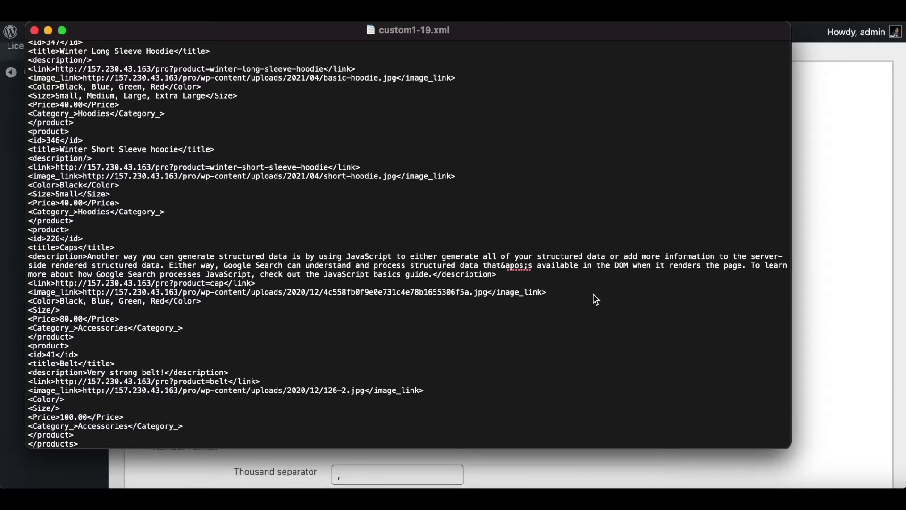
# - Switch the Categories filter from Include to Exclude, then Update and Generate Feed
pyautogui.click(824, 246)
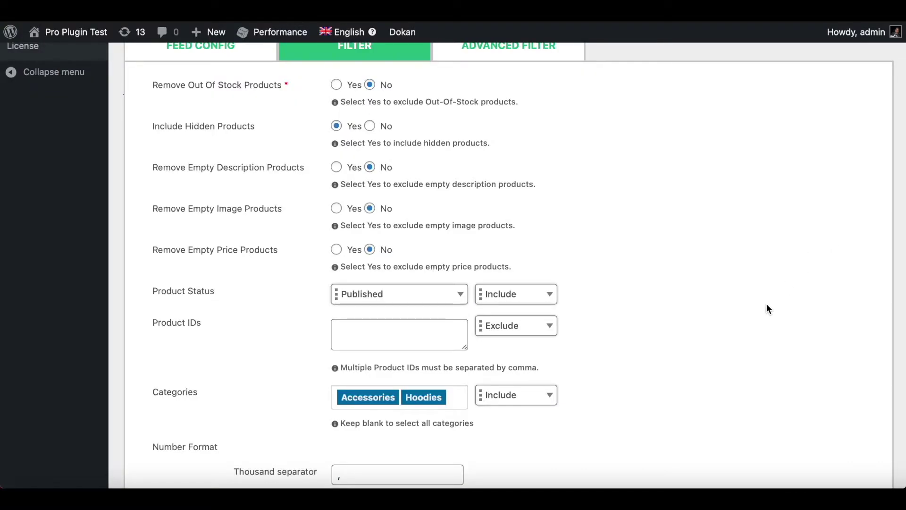
pyautogui.scroll(-3, 767, 306)
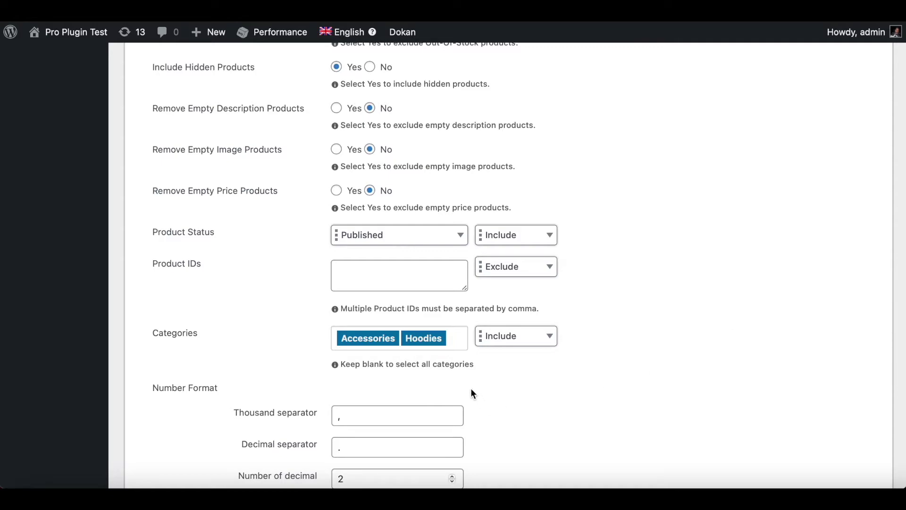
pyautogui.click(506, 334)
pyautogui.click(497, 376)
pyautogui.scroll(-3, 604, 321)
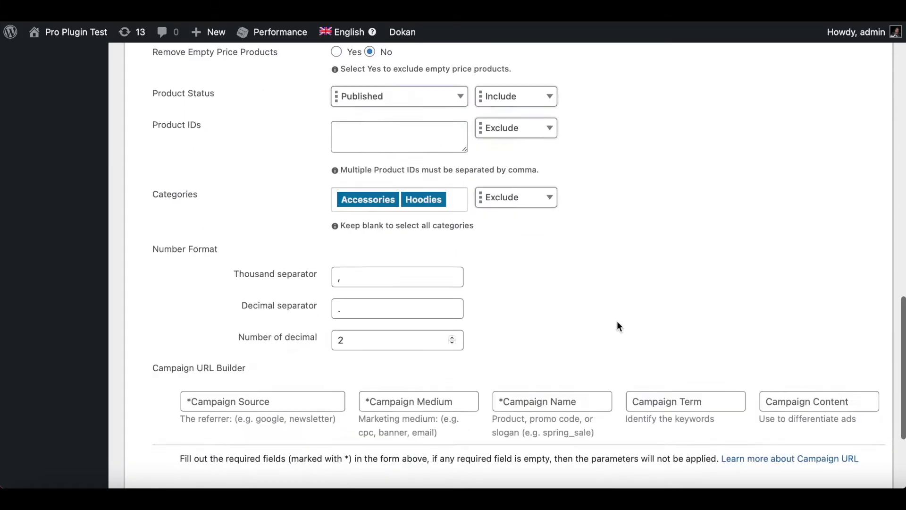
pyautogui.scroll(-3, 616, 324)
pyautogui.click(767, 477)
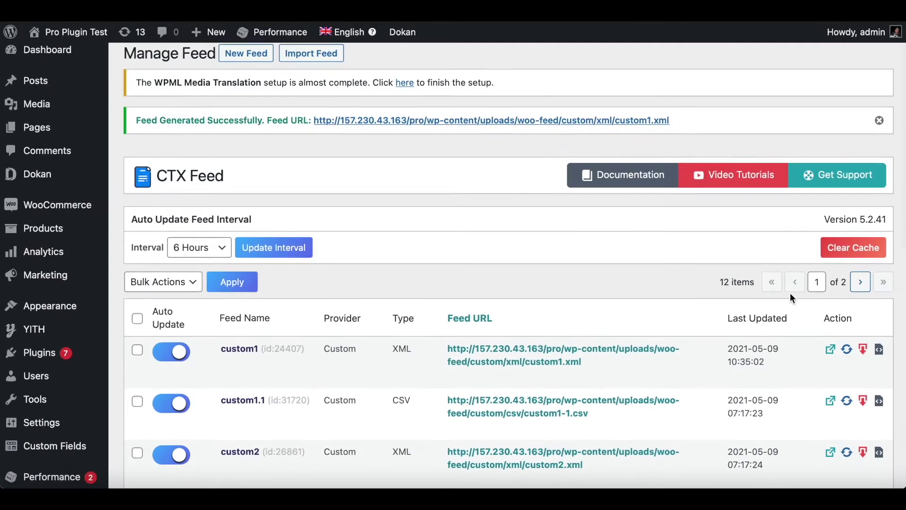
# - Open custom1-21.xml and search it for 'hoodie' and 'Accessories'
pyautogui.click(863, 348)
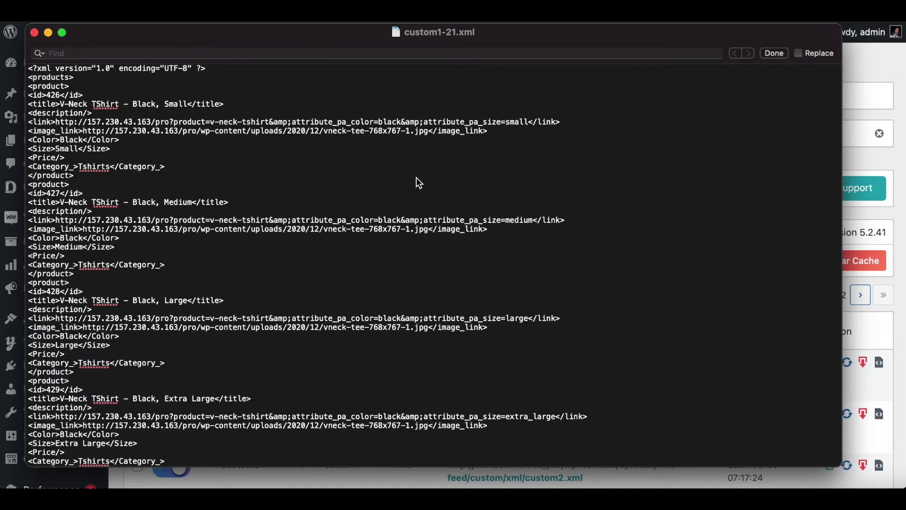
pyautogui.click(155, 53)
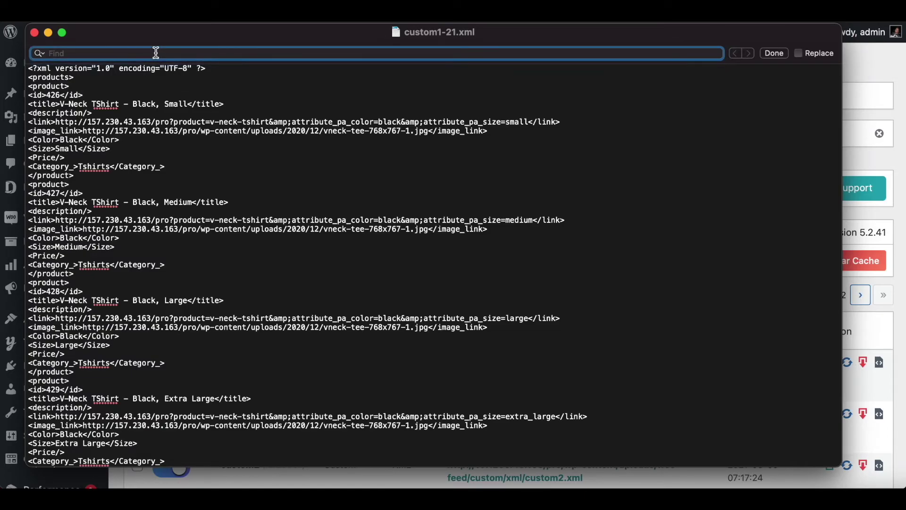
pyautogui.write('hoodie')
pyautogui.press('Return')
pyautogui.write('Accessories')
pyautogui.press('Return')
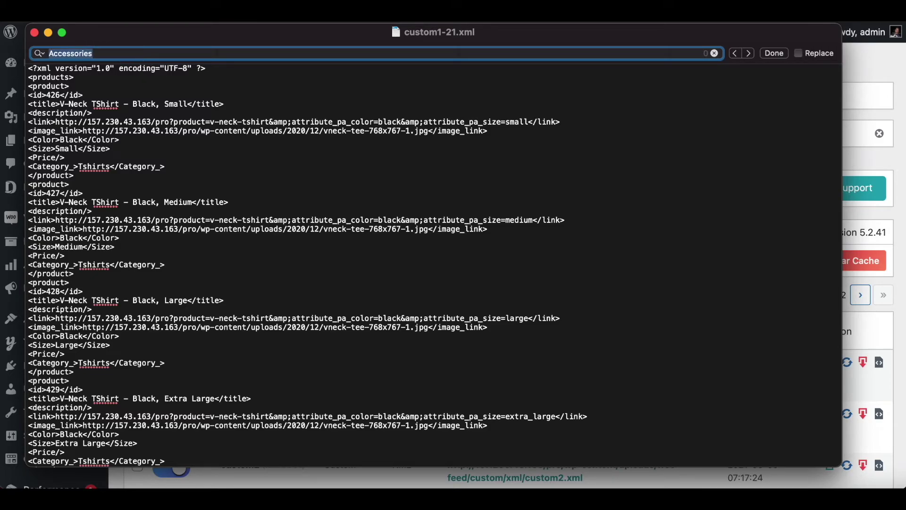
# - Scroll through the file to confirm only Tshirts products remain
pyautogui.scroll(-3, 239, 204)
pyautogui.scroll(3, 238, 204)
pyautogui.scroll(-5, 238, 204)
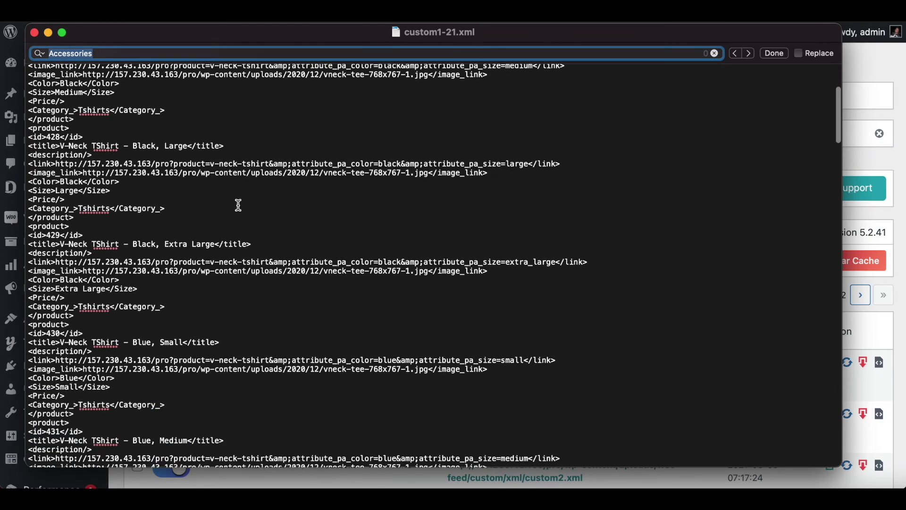
pyautogui.scroll(-3, 239, 204)
pyautogui.scroll(-1, 238, 203)
pyautogui.scroll(1, 239, 204)
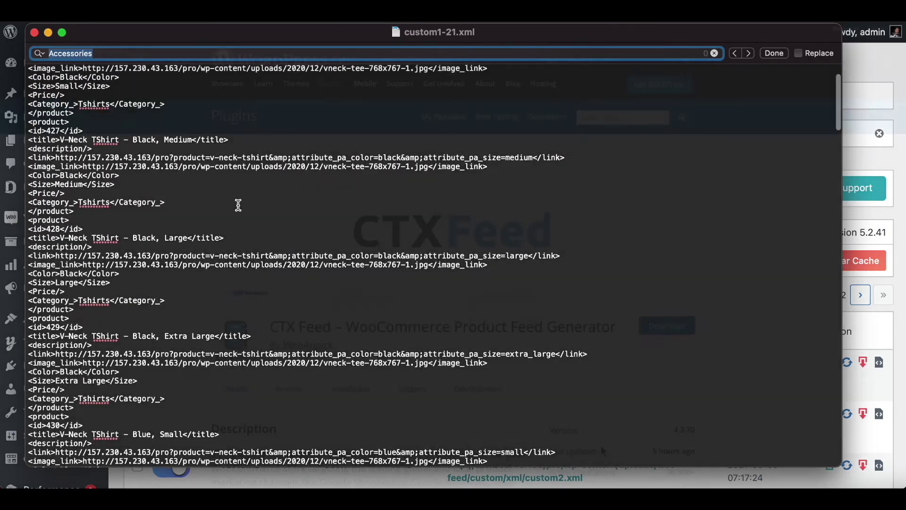